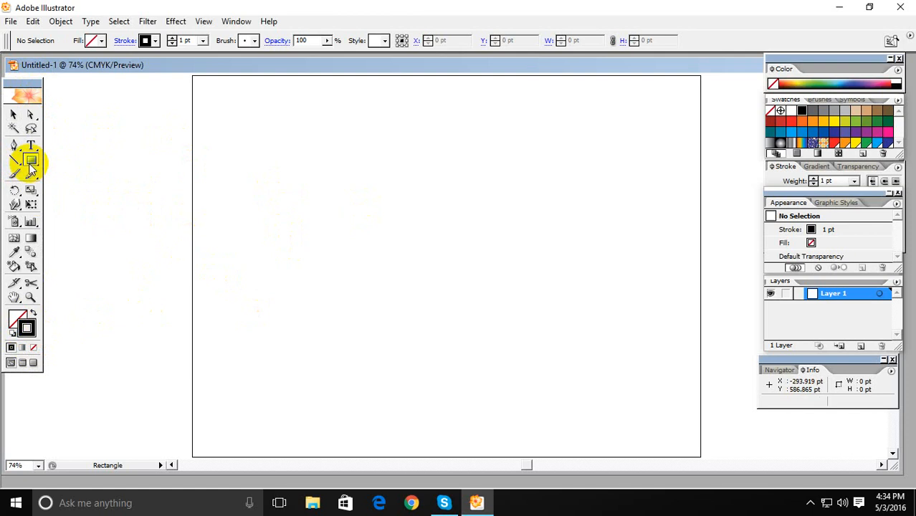
Draw an unfilled circle about 405 pt in diameter with the Ellipse tool near the middle of the artboard.
left_click(31, 162)
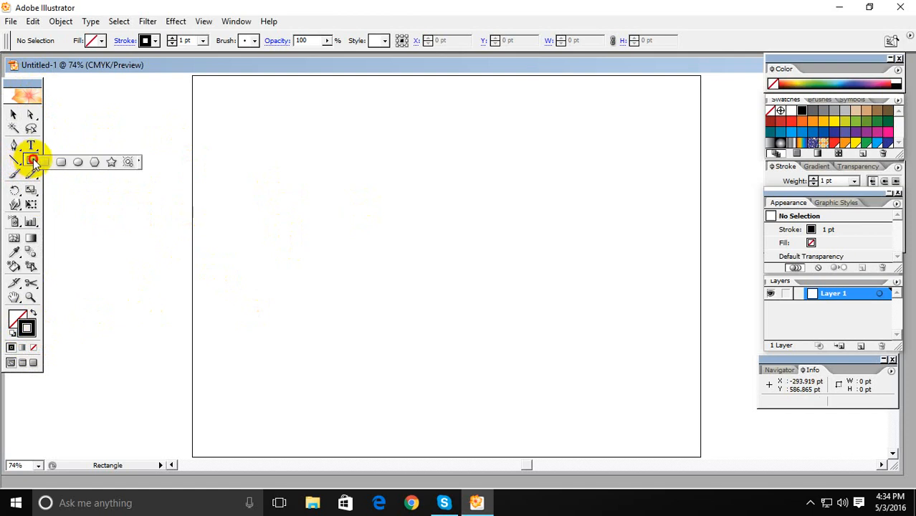
left_click_drag(31, 162, 80, 166)
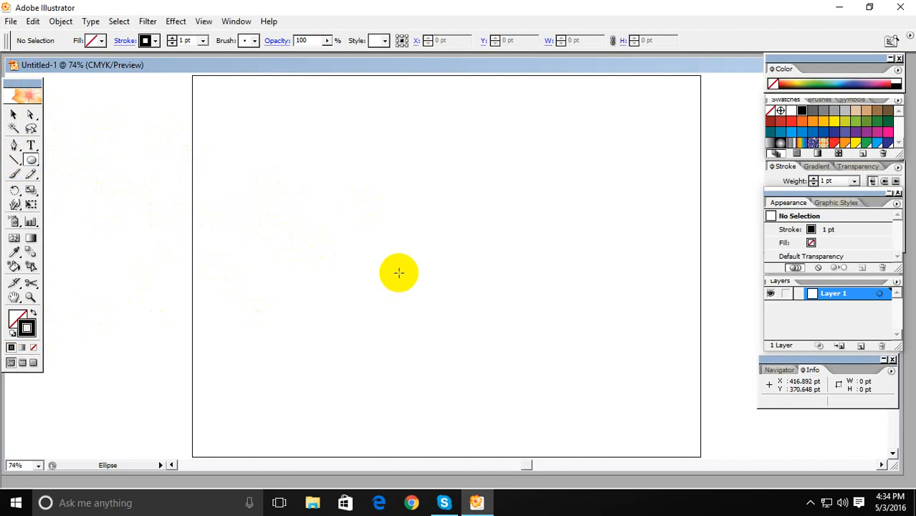
left_click_drag(433, 238, 531, 338)
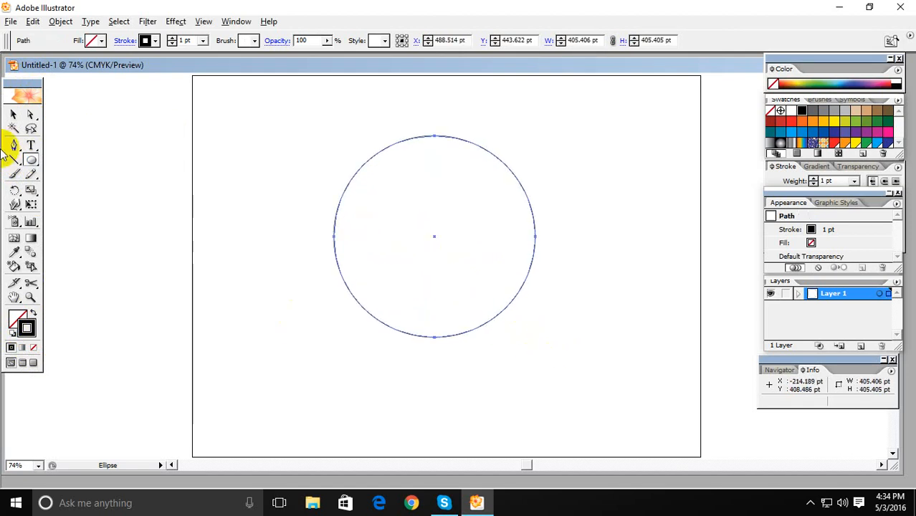
left_click(16, 116)
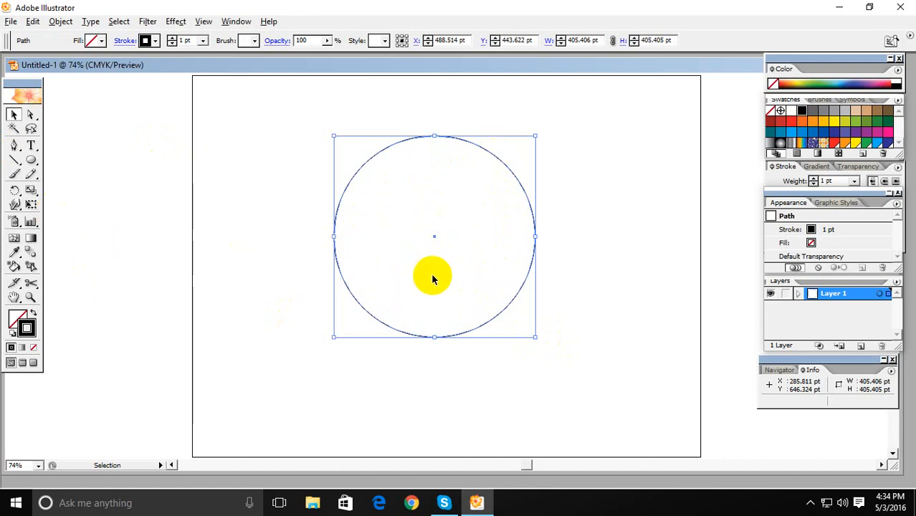
Try scaling the circle uniformly to 65% with preview enabled, and undo the scaling.
double_click(33, 191)
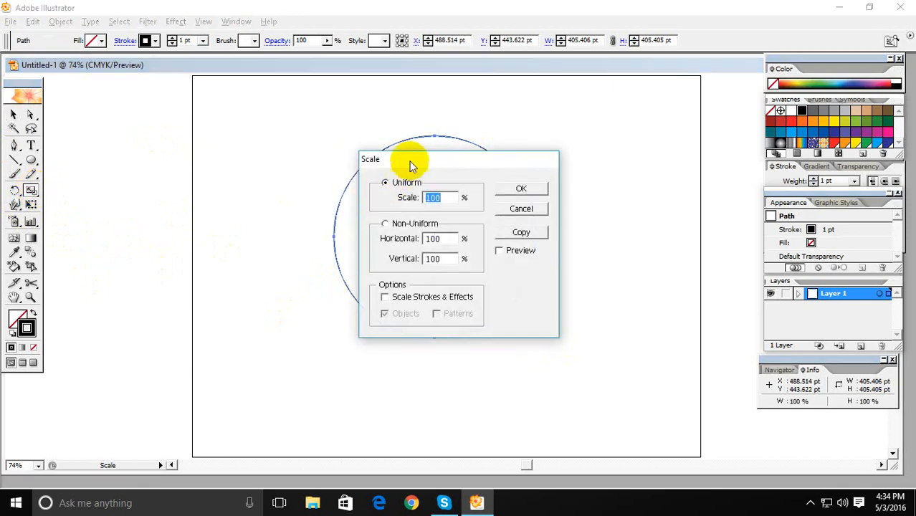
left_click_drag(409, 163, 470, 183)
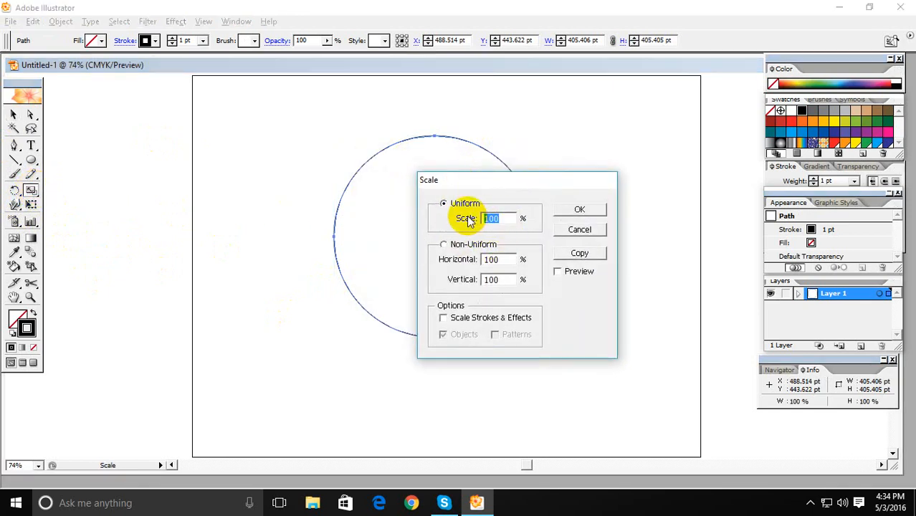
left_click(578, 271)
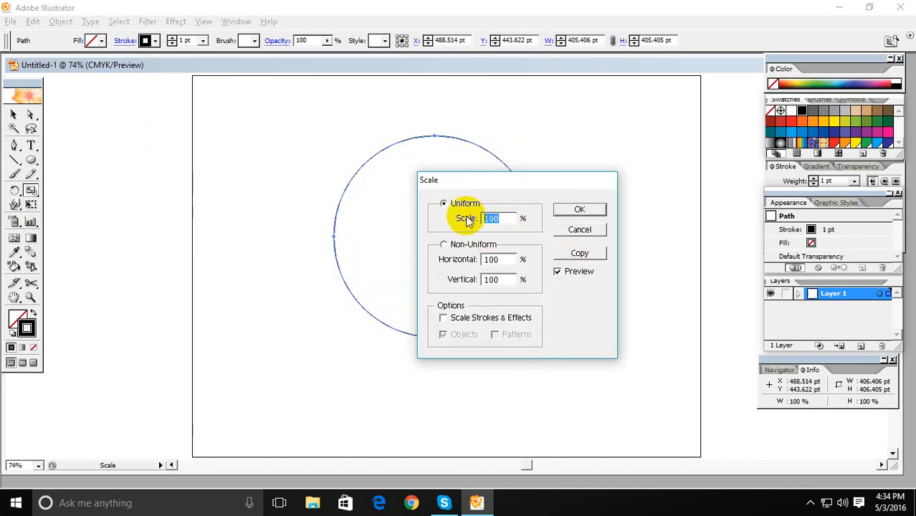
left_click_drag(497, 220, 477, 221)
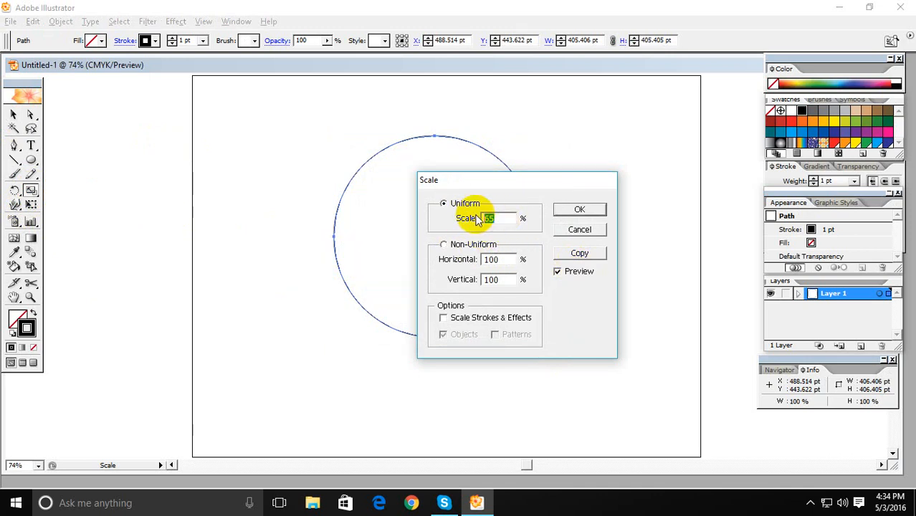
left_click(583, 211)
key("ctrl+z")
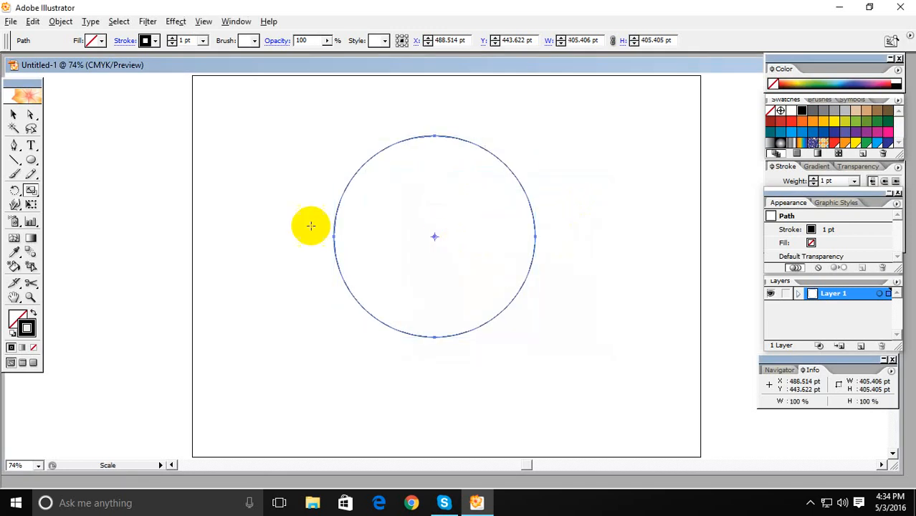
Create a copy of the circle scaled uniformly to 70%, concentric with the original.
double_click(29, 189)
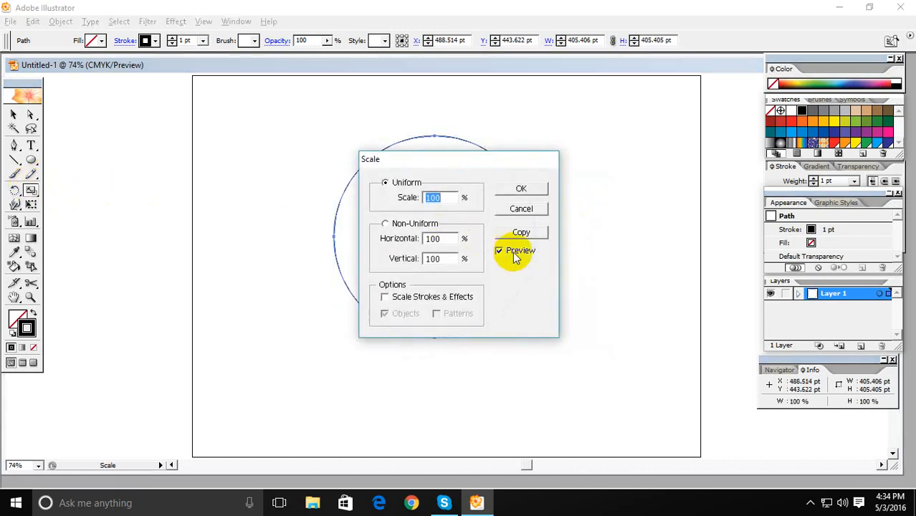
left_click_drag(466, 159, 571, 160)
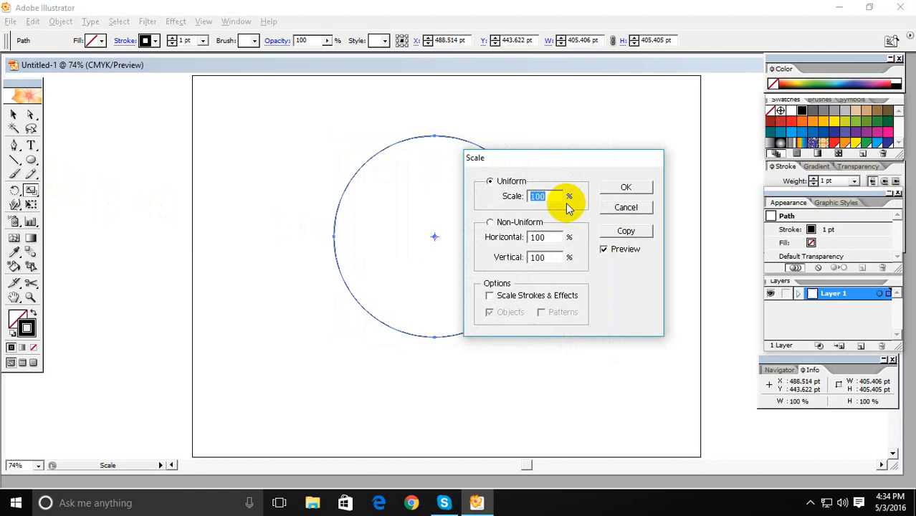
type("70")
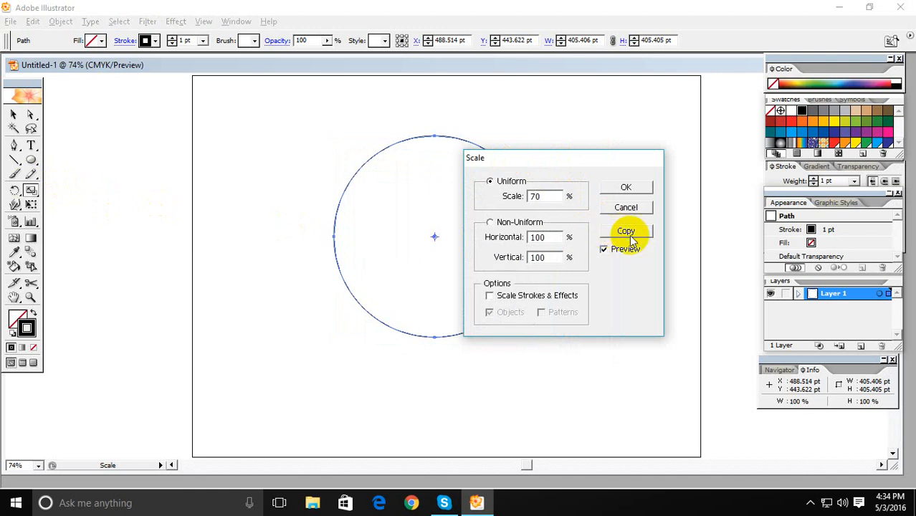
left_click(626, 231)
Duplicate both concentric circles side by side and delete the left pair, keeping the pair over the artboard's right edge.
left_click(12, 113)
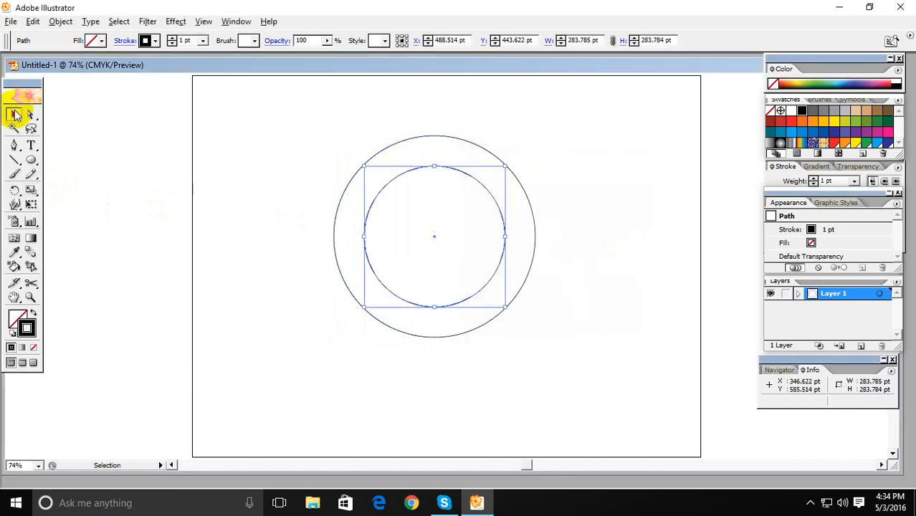
left_click(549, 157)
left_click(494, 200)
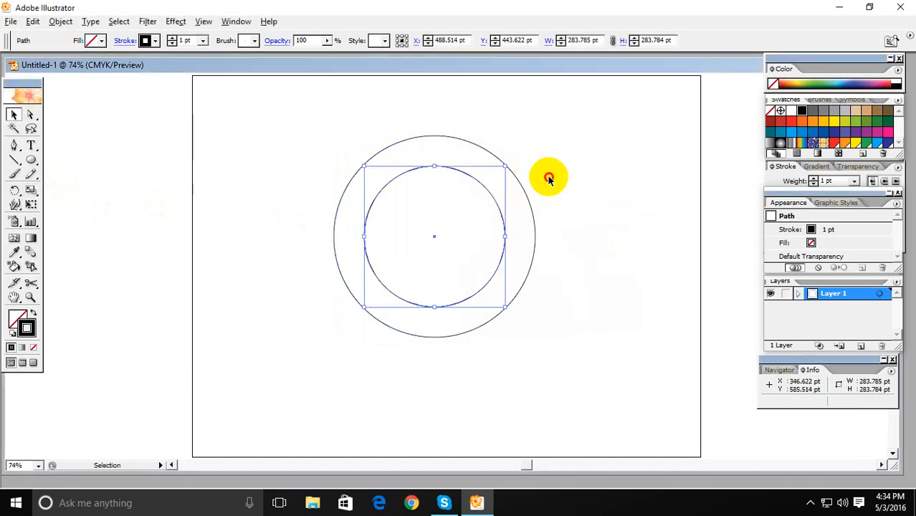
left_click_drag(548, 176, 722, 192)
left_click_drag(588, 294, 262, 294)
left_click(427, 352)
left_click_drag(409, 254, 656, 403)
left_click(512, 318)
left_click_drag(326, 222, 436, 307)
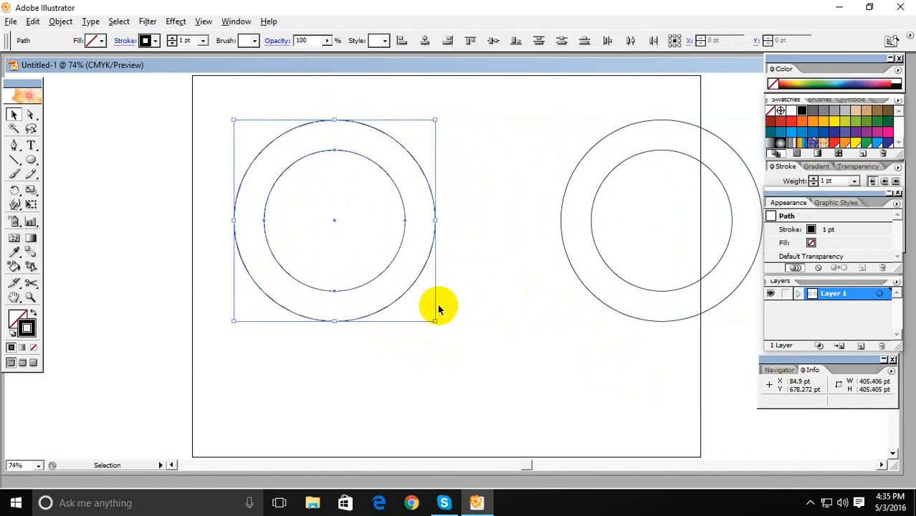
key("Delete")
Copy the outer circle to the empty left part of the artboard and add the path text "LOrem ipsum dolor sit ammet" along it.
left_click(564, 239)
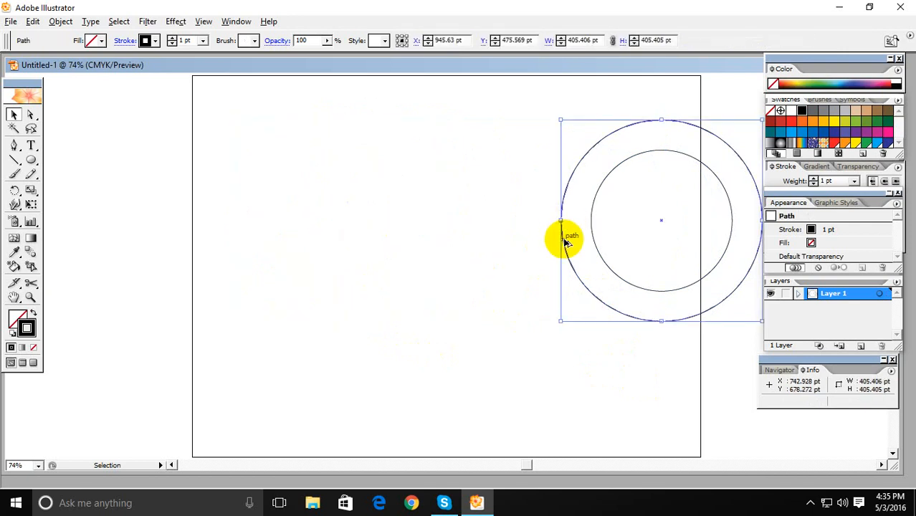
left_click_drag(565, 239, 274, 273)
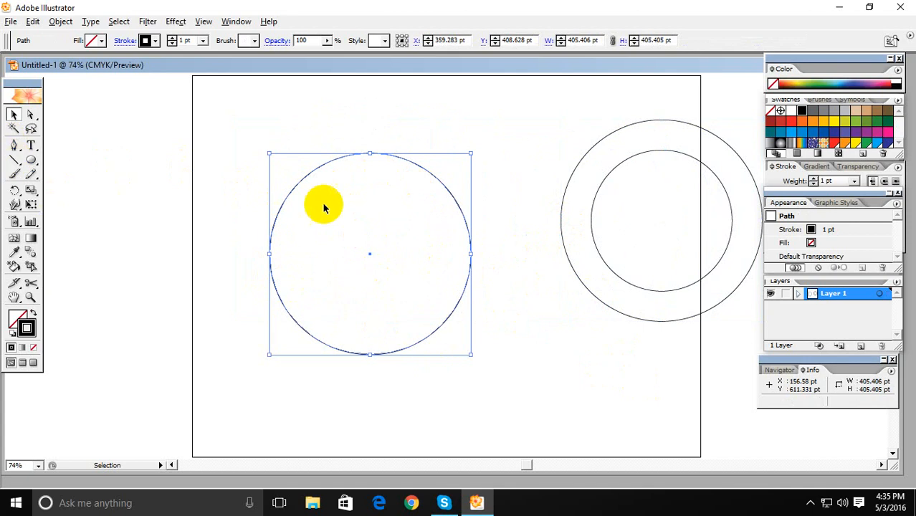
left_click(31, 146)
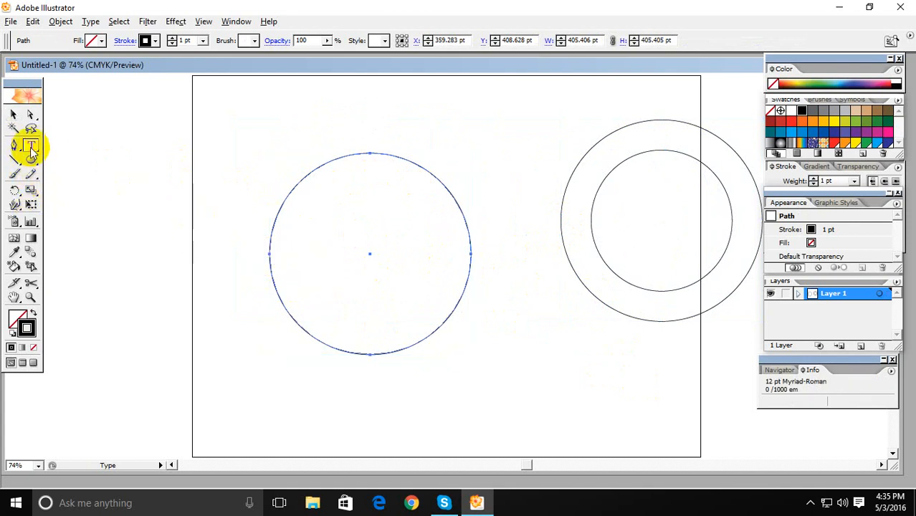
left_click_drag(32, 149, 80, 152)
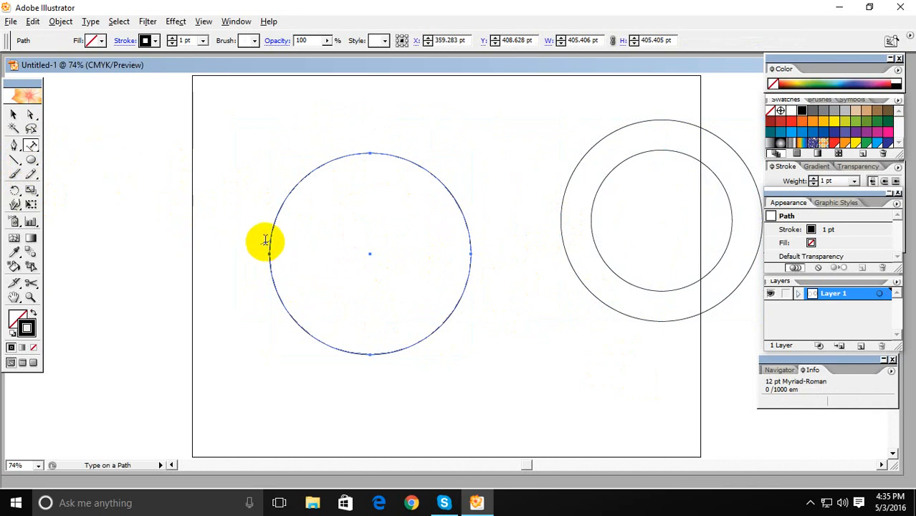
left_click(269, 240)
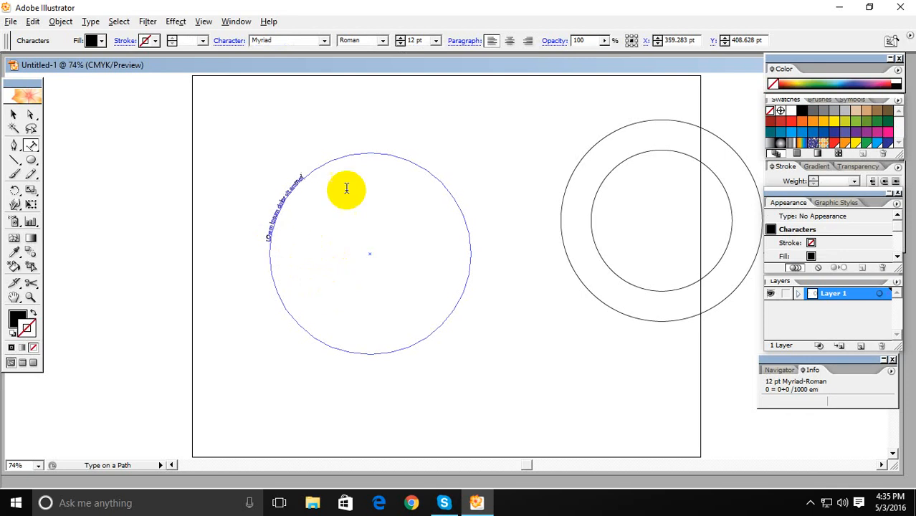
Select all of the text on the circle and enlarge it to 48 pt.
left_click_drag(304, 179, 267, 246)
key("ctrl+a")
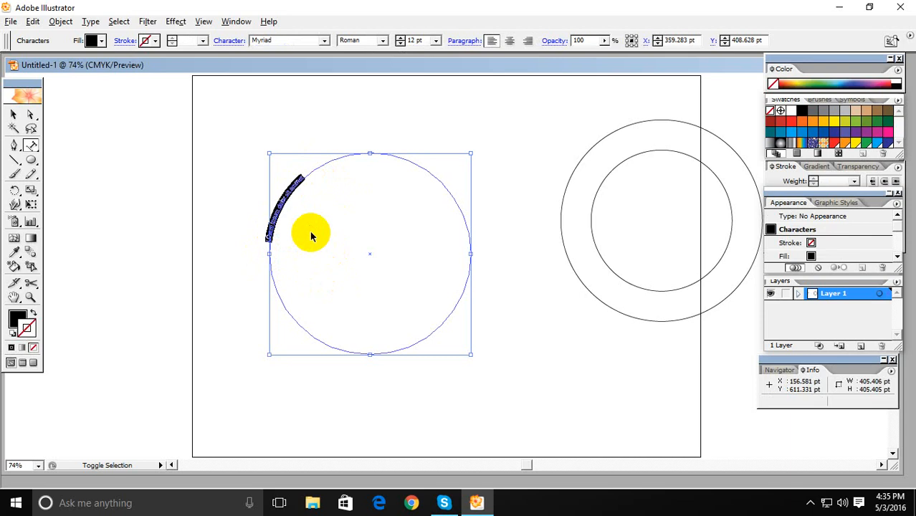
key("ctrl+shift+period")
key("ctrl+shift+period")
key("ctrl+shift+period")
key("ctrl+shift+period")
key("ctrl+shift+period")
key("ctrl+shift+period")
key("ctrl+shift+period")
key("ctrl+shift+period")
key("ctrl+shift+period")
key("ctrl+shift+period")
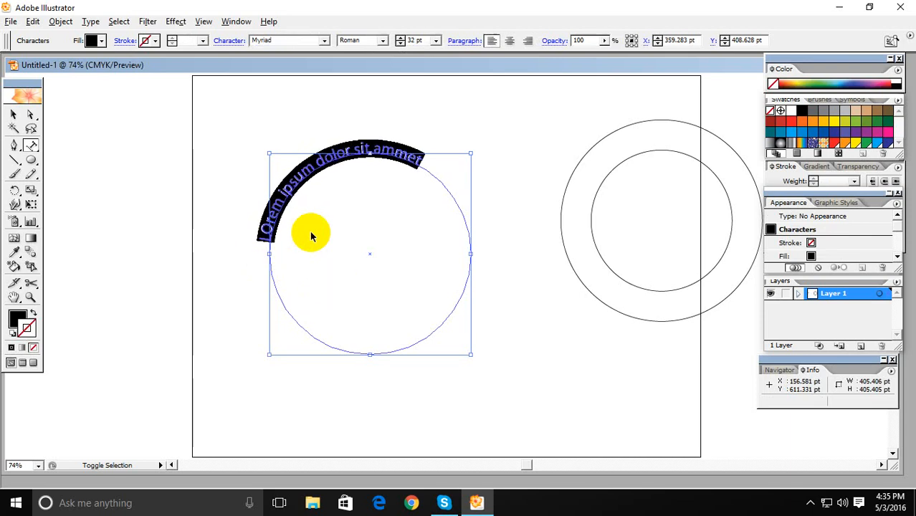
key("ctrl+shift+period")
key("ctrl+shift+period")
key("ctrl+shift+period")
key("ctrl+shift+period")
key("ctrl+shift+period")
key("ctrl+shift+period")
key("ctrl+shift+period")
key("ctrl+shift+period")
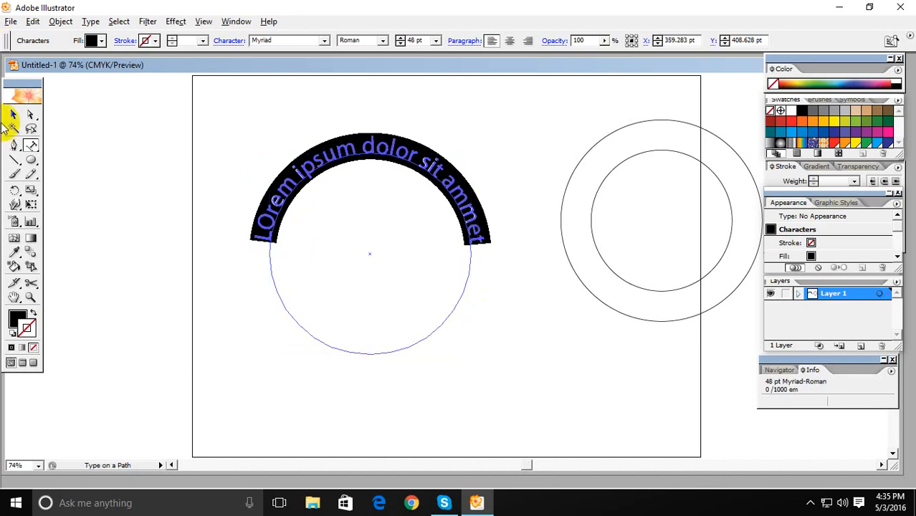
Move the circular text onto the outer circle and set its path alignment to Ascender in the Type on a Path options.
left_click(13, 115)
left_click_drag(410, 163, 705, 127)
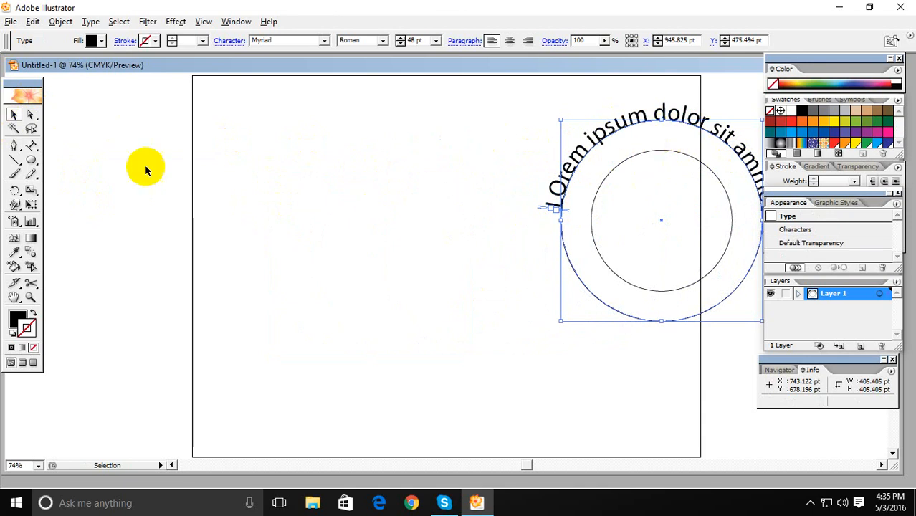
double_click(29, 149)
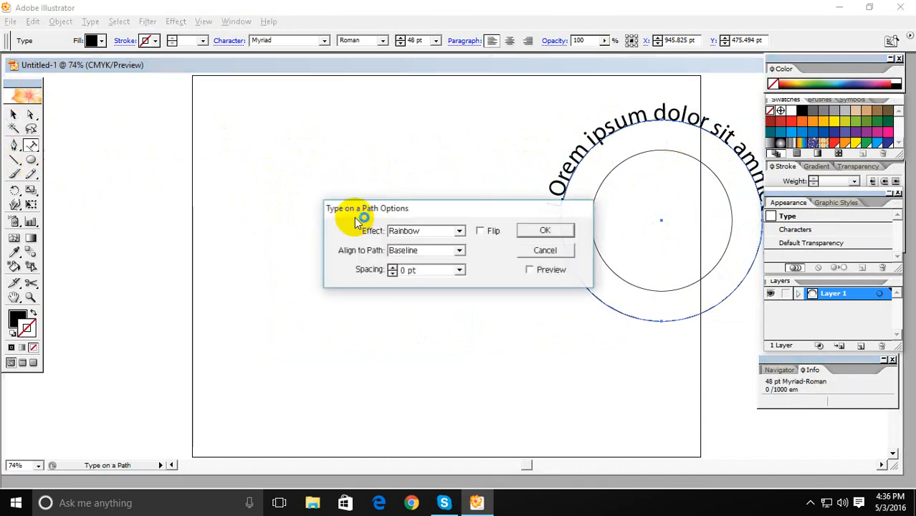
left_click(423, 256)
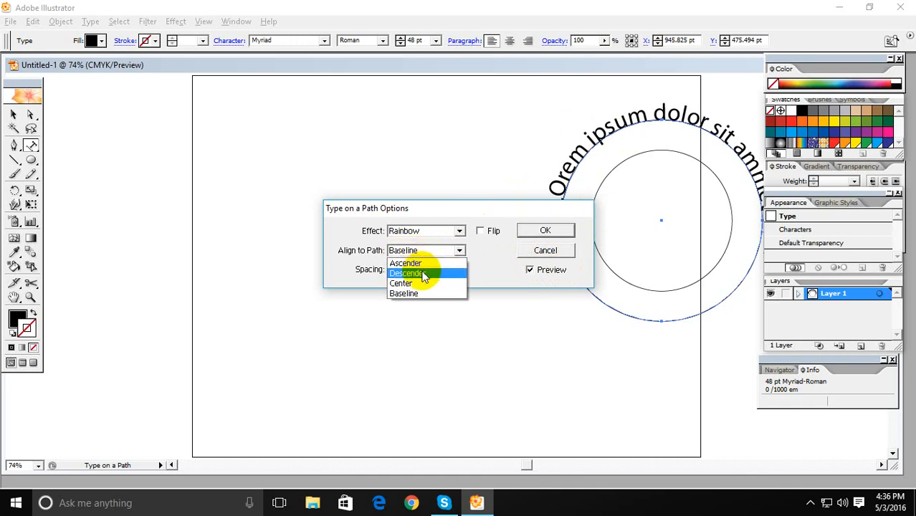
left_click(422, 270)
left_click(420, 250)
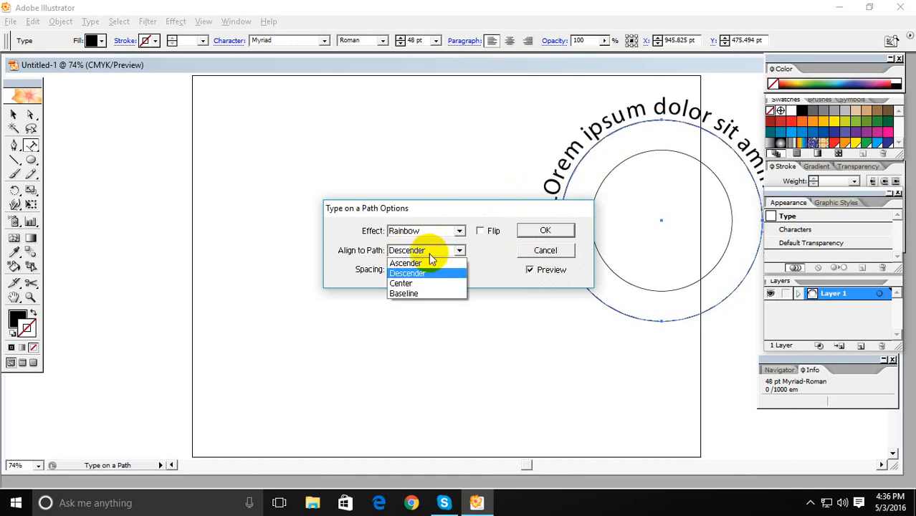
left_click(414, 261)
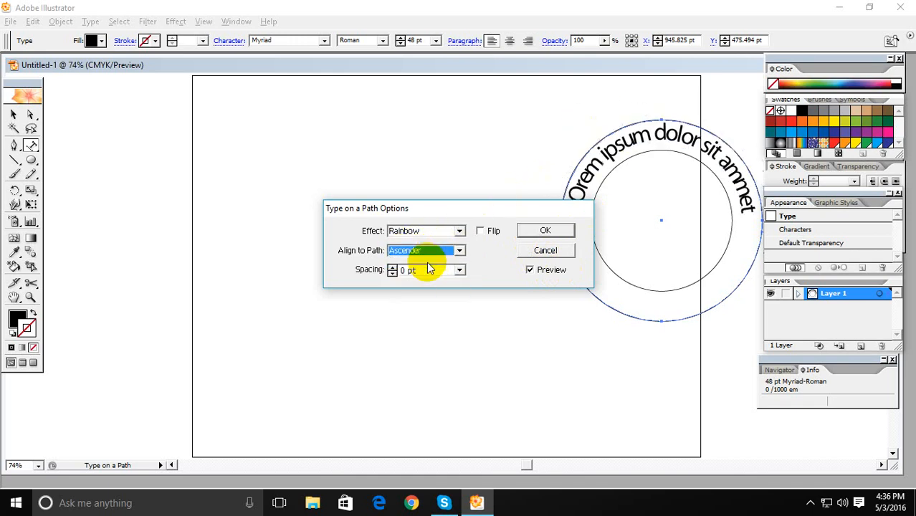
left_click(544, 231)
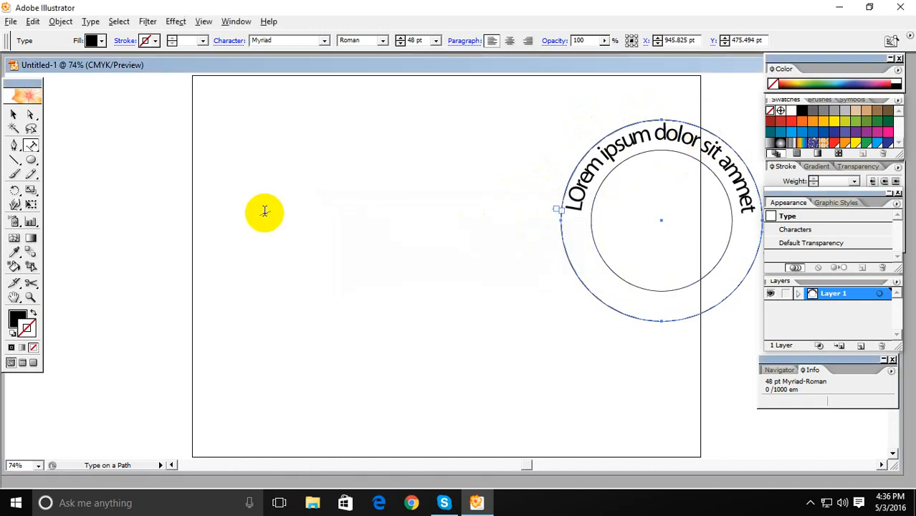
Copy the inner circle to the empty left part of the artboard and add the path text "lorem ipsum dolor sit ammet" along it.
left_click(16, 115)
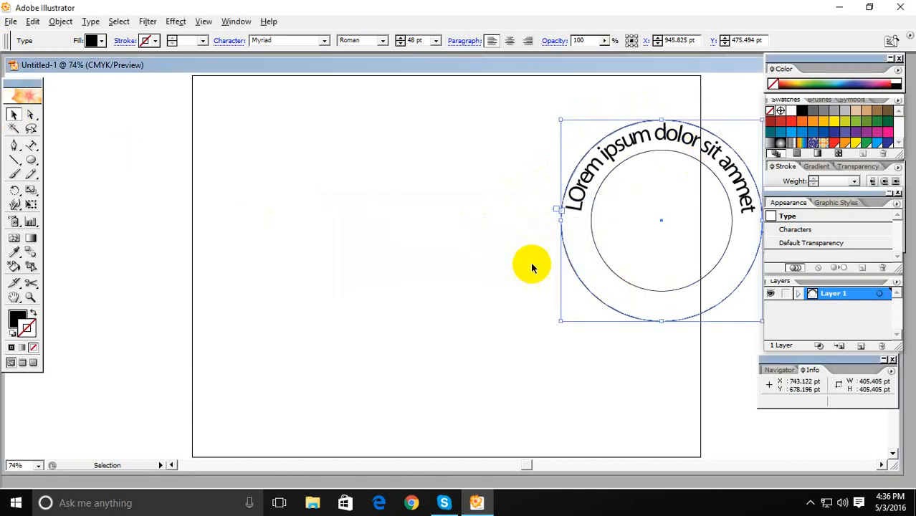
left_click(639, 282)
left_click(640, 286)
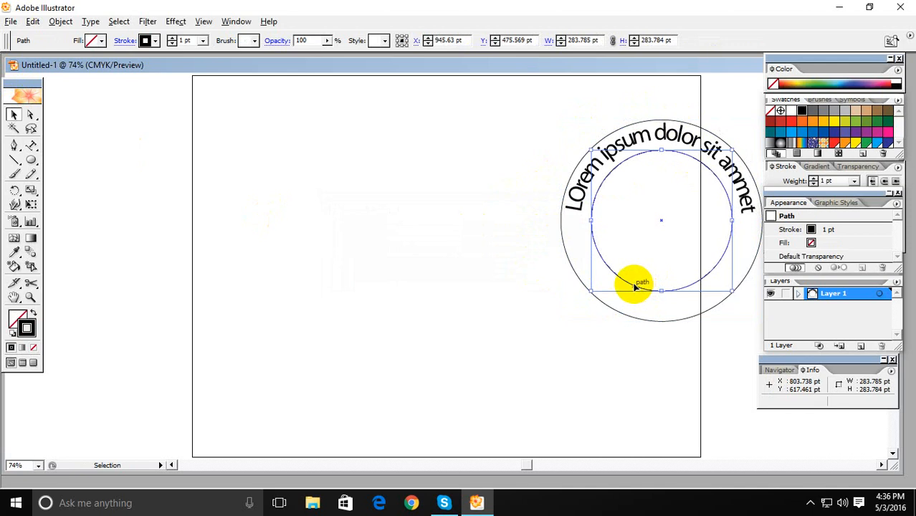
left_click_drag(634, 285, 317, 306)
left_click(32, 146)
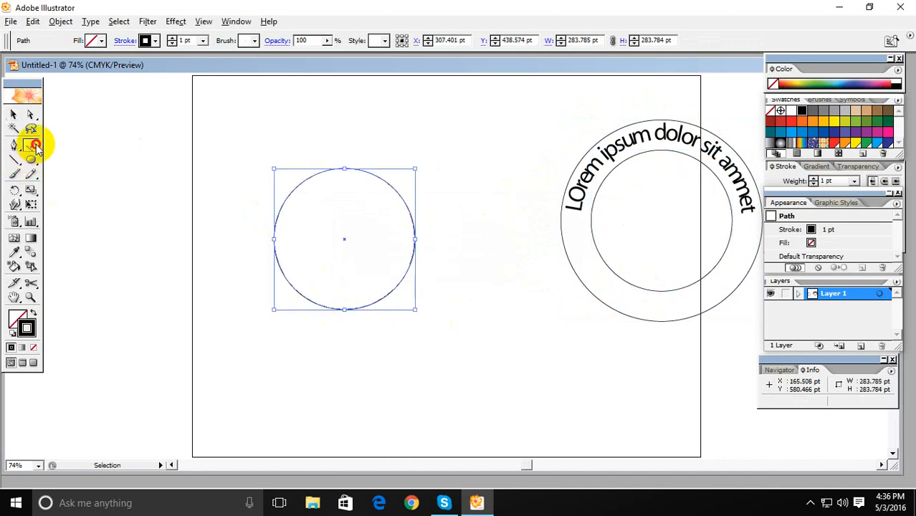
left_click(284, 275)
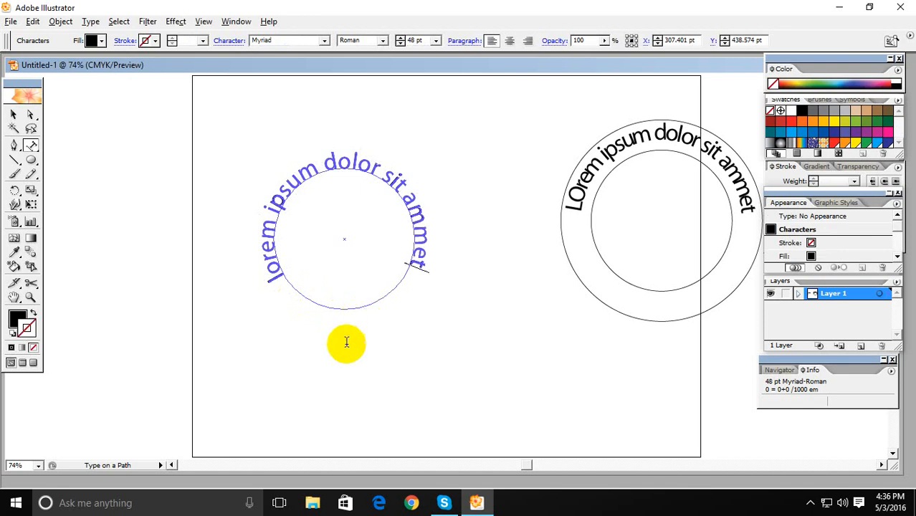
Remove "sit ammet" from the text on the small circle, leaving "lorem ipsum dolor".
left_click_drag(405, 269, 241, 311)
left_click_drag(417, 275, 377, 172)
key("BackSpace")
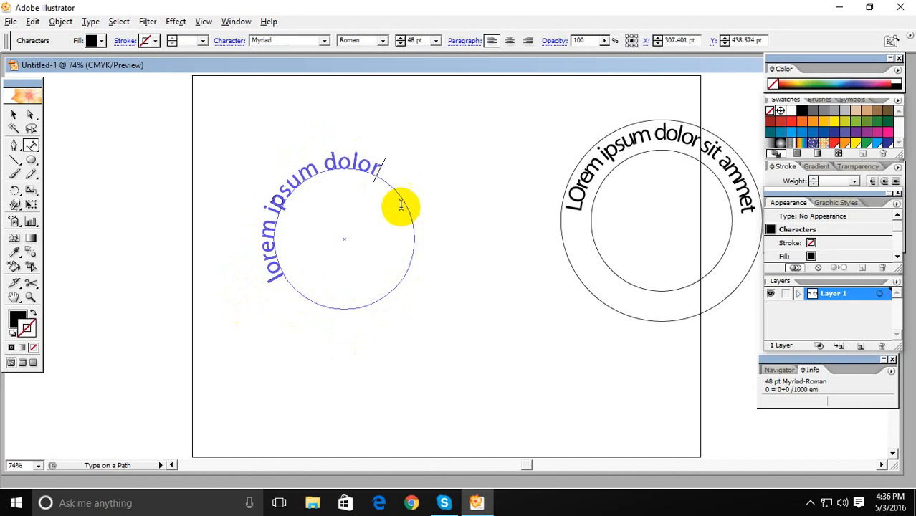
left_click(12, 115)
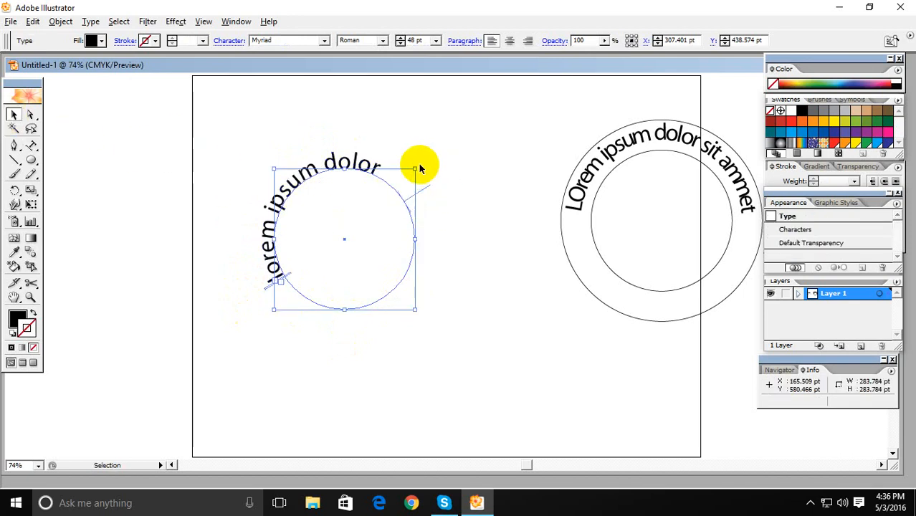
Rotate the "lorem ipsum dolor" circle so its text runs along the lower half, and align it over the badge's inner circle.
left_click(312, 135)
left_click(363, 159)
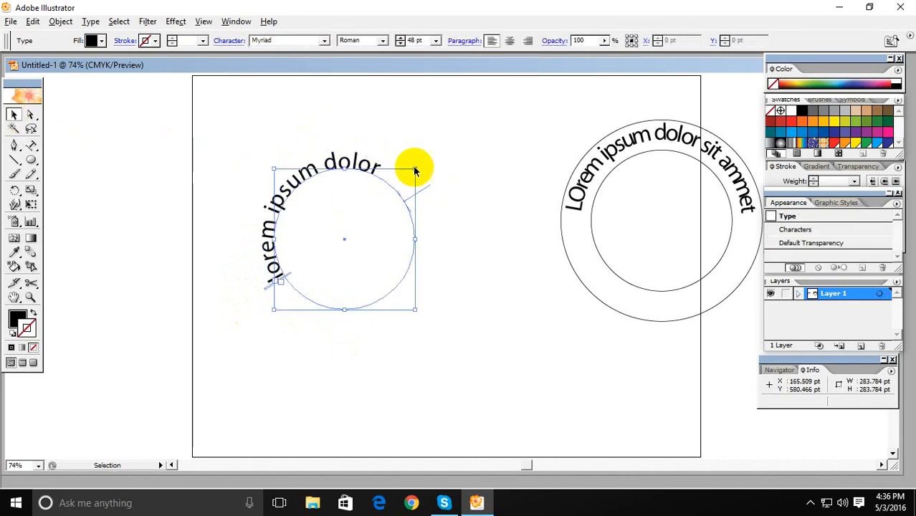
left_click_drag(420, 164, 239, 237)
left_click_drag(398, 266, 726, 263)
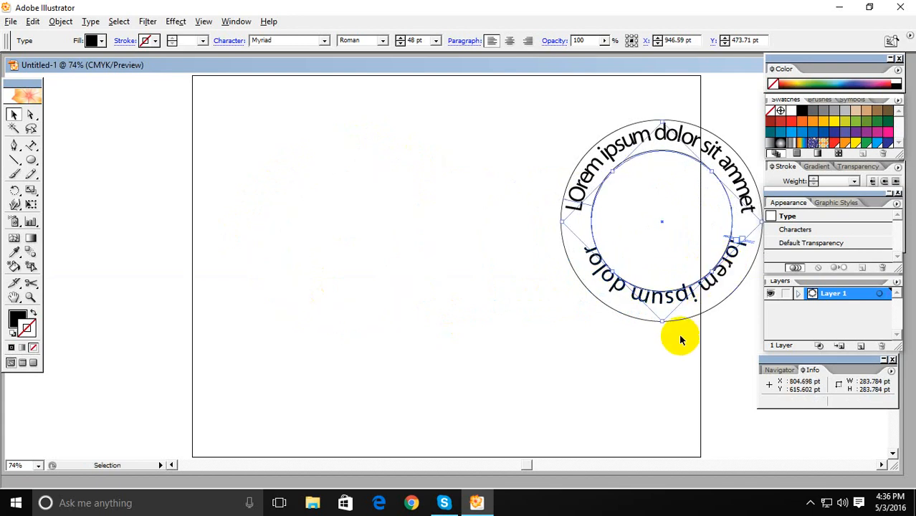
key("Up")
key("Left")
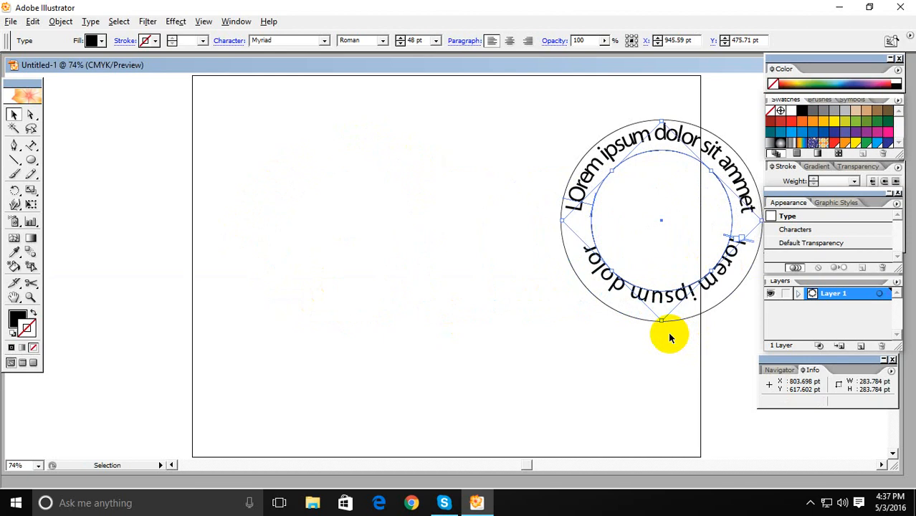
Flip the "lorem ipsum dolor" text in the Type on a Path options and set its path alignment to Ascender.
left_click(638, 375)
left_click(656, 307)
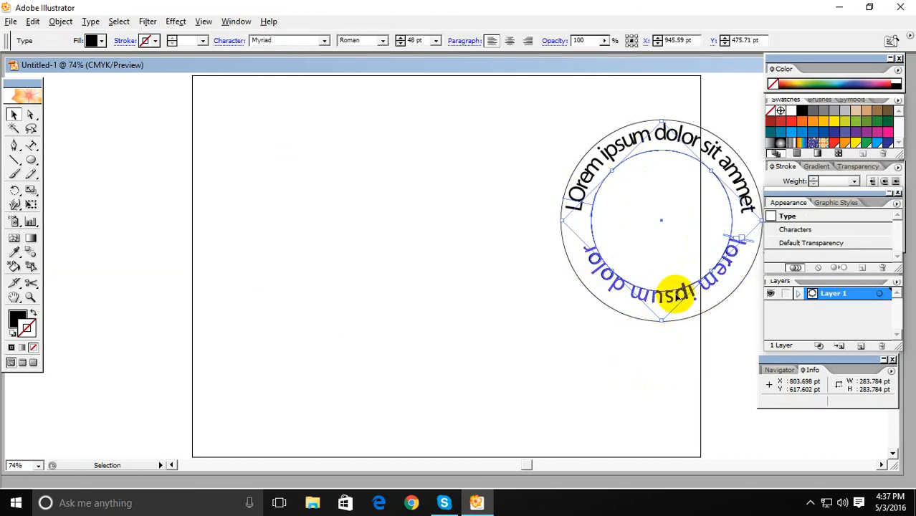
left_click(31, 146)
double_click(31, 146)
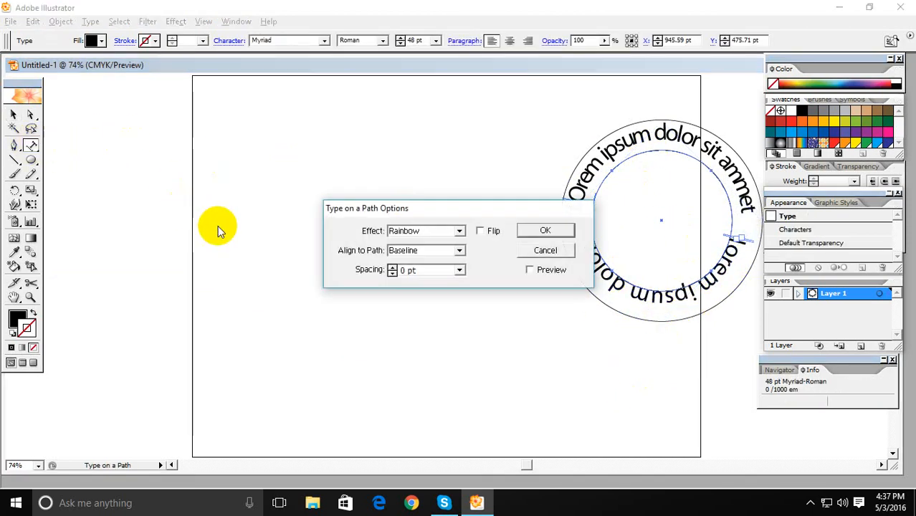
left_click(532, 270)
left_click(461, 254)
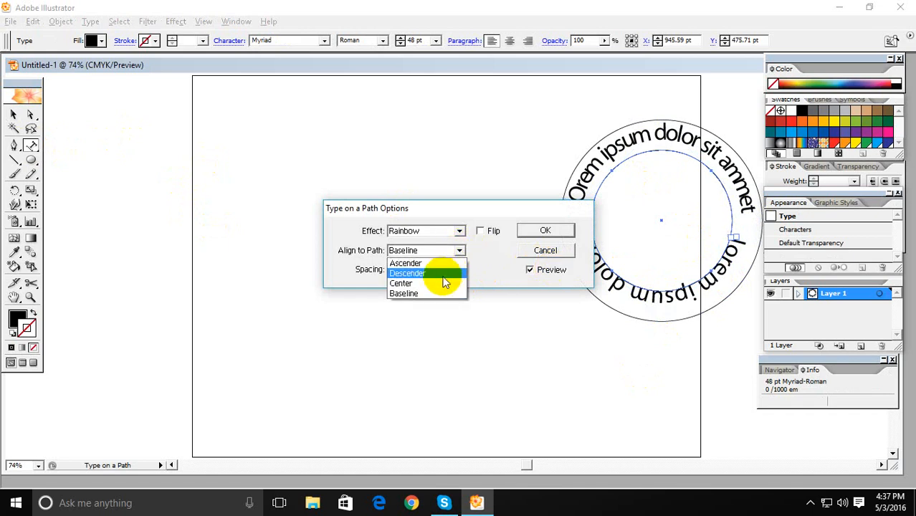
left_click(428, 274)
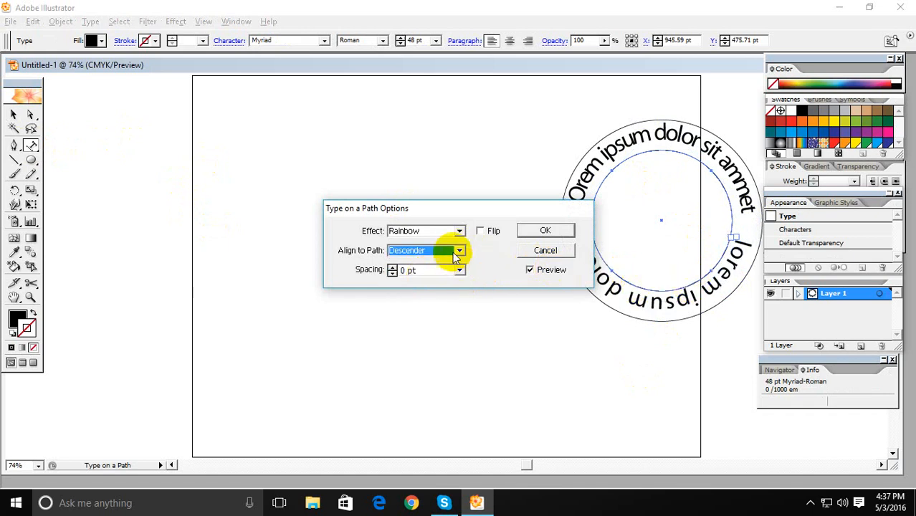
left_click(480, 231)
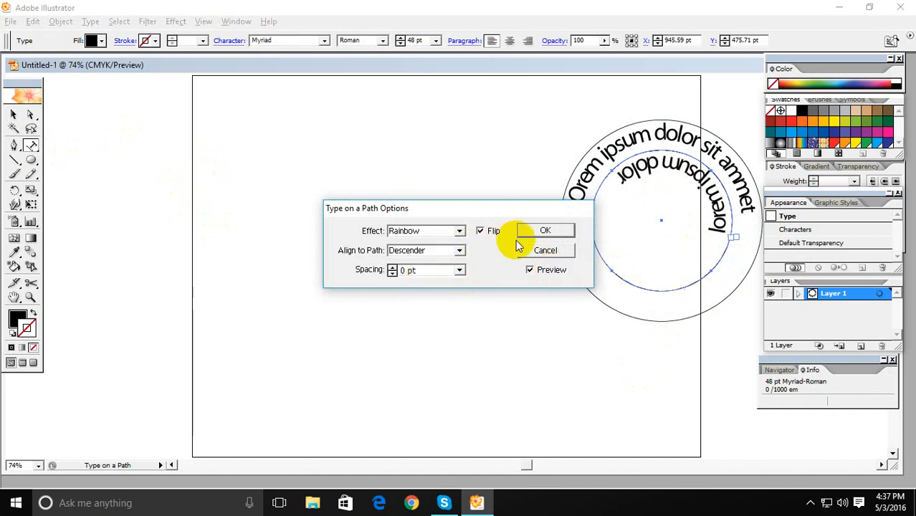
left_click(460, 250)
left_click(439, 262)
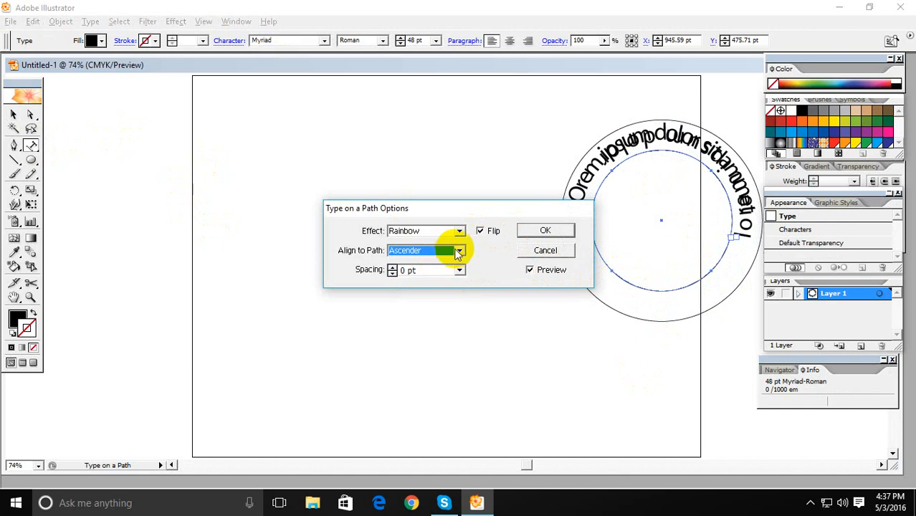
left_click(544, 231)
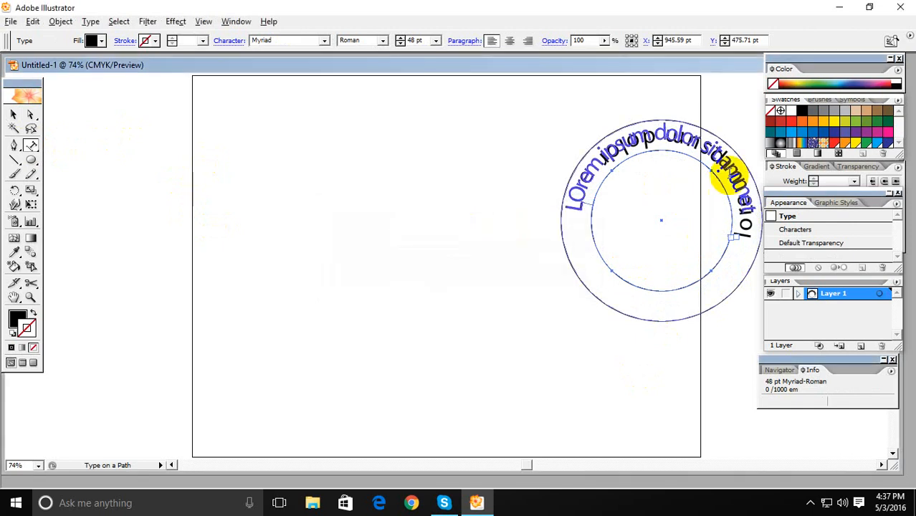
left_click_drag(720, 159, 719, 136)
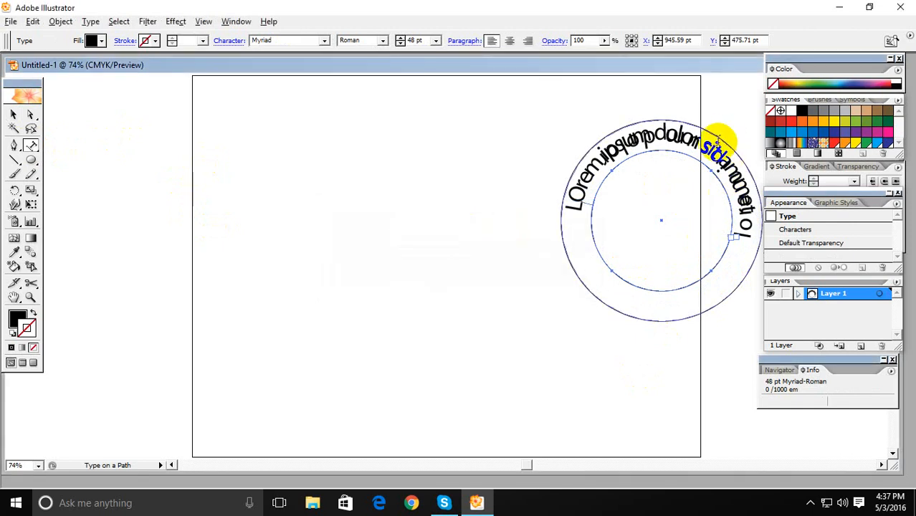
Rotate the flipped text around the circle's centre so it reads upright along the lower half of the ring.
left_click(15, 190)
left_click_drag(487, 176, 818, 256)
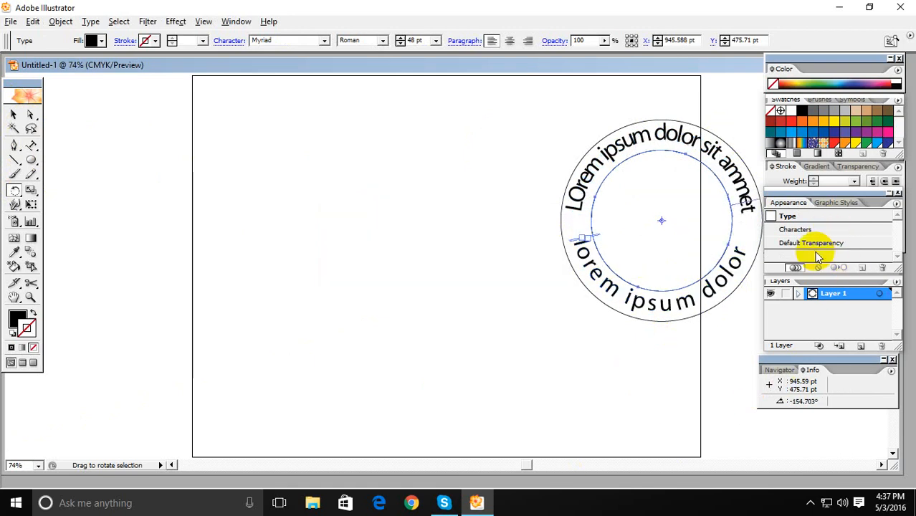
mouse_move(523, 286)
left_mouse_down()
mouse_move(521, 300)
mouse_move(530, 291)
mouse_move(537, 297)
left_mouse_up()
left_click(14, 115)
left_click(572, 107)
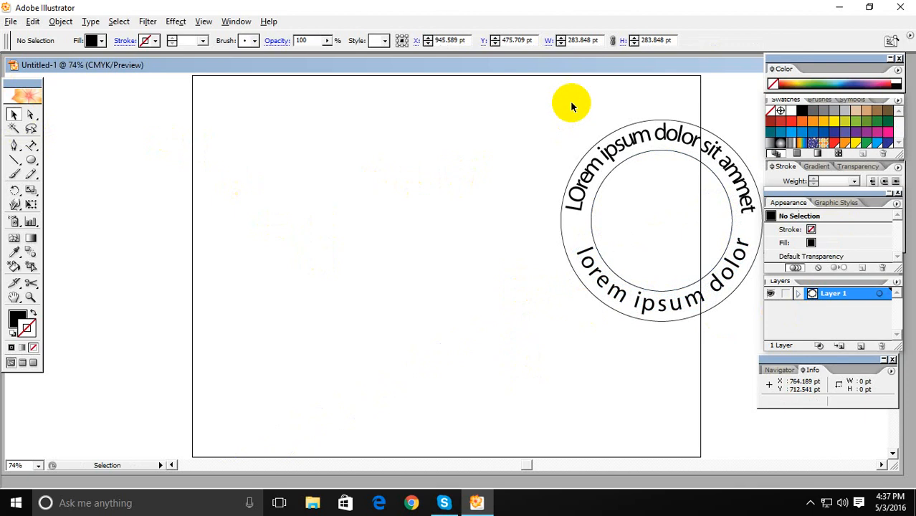
Move the whole badge, with both circles and texts, to the middle of the artboard.
left_click_drag(572, 106, 753, 332)
left_click_drag(682, 158, 420, 191)
left_click(558, 285)
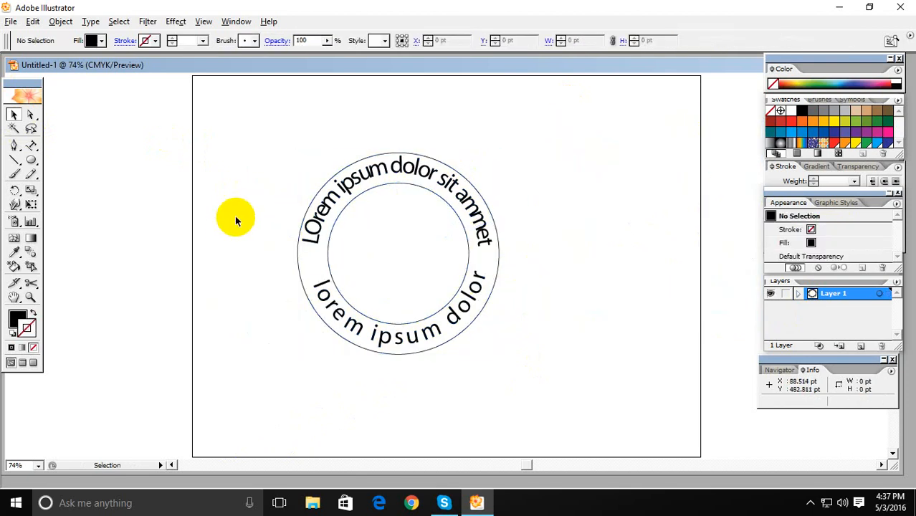
Draw a black five-pointed star about 70 × 67 pt on the empty area left of the badge.
left_click_drag(30, 160, 111, 163)
left_click_drag(218, 251, 229, 266)
left_click(13, 114)
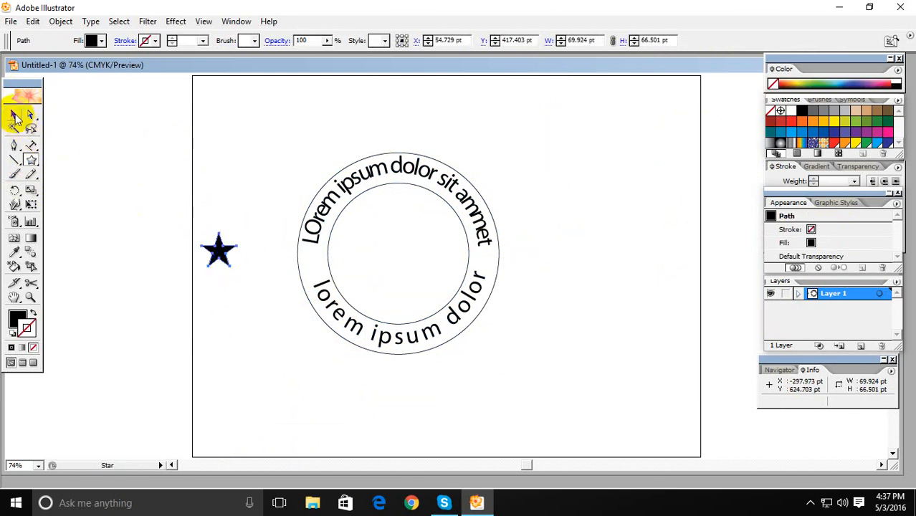
Shrink the star to about 46 × 38 pt in the ring's left gap between the texts, and copy it to the right gap.
left_click(221, 248)
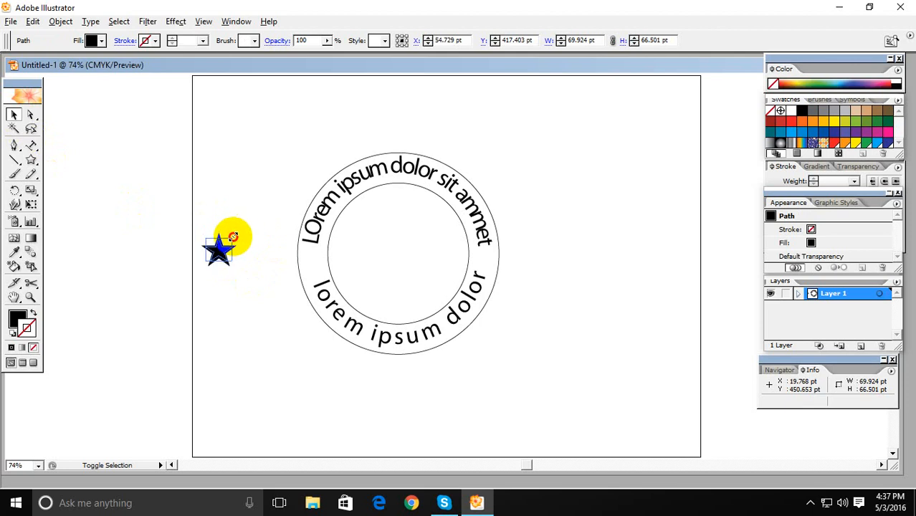
left_click_drag(233, 237, 313, 264)
key("ctrl+plus")
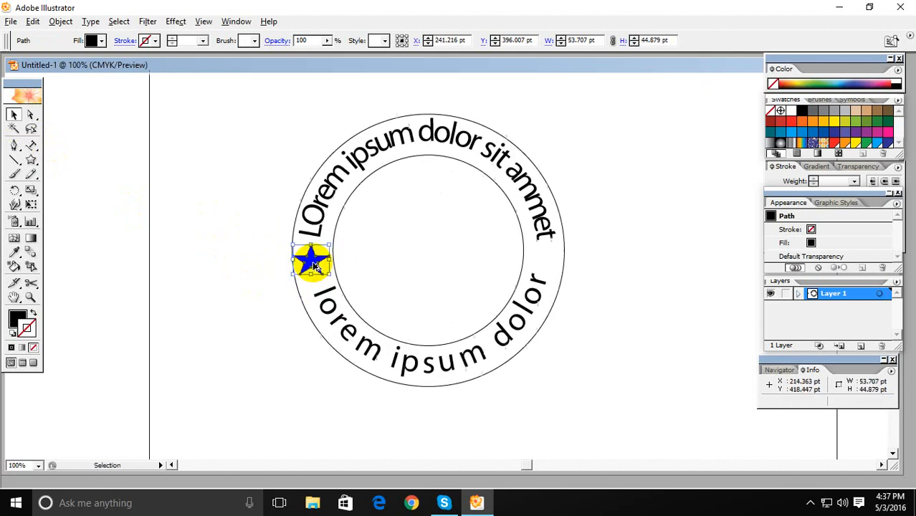
key("ctrl+plus")
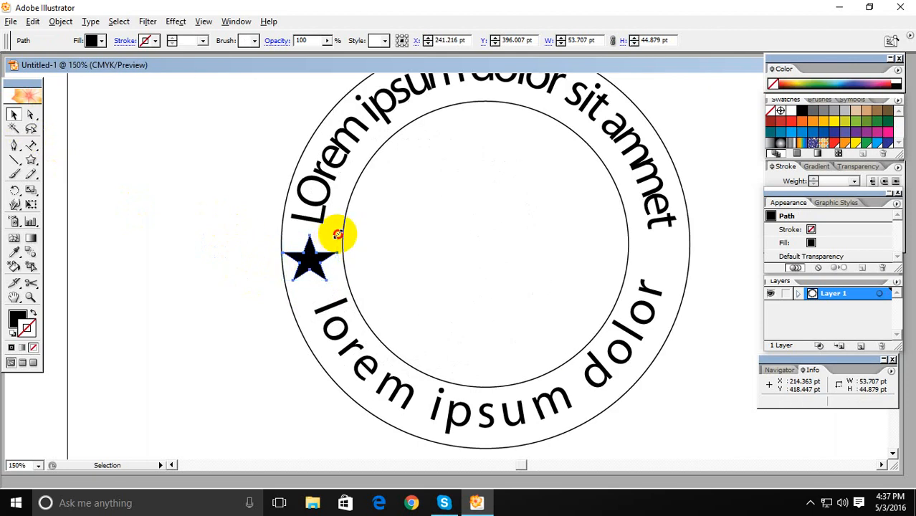
left_click_drag(334, 237, 664, 261)
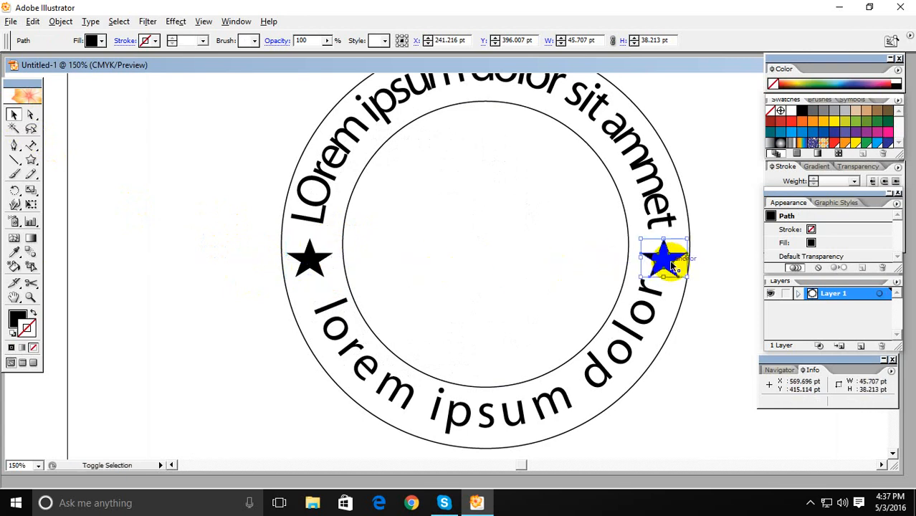
left_click(727, 215)
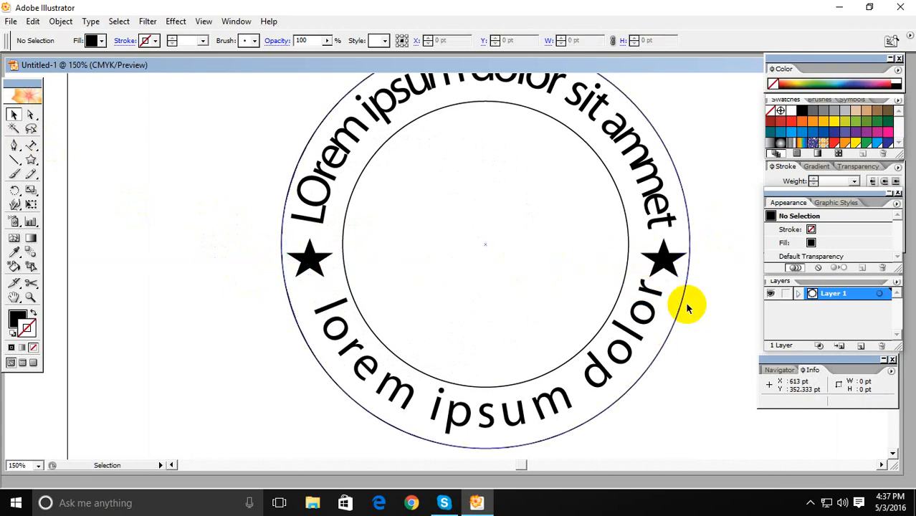
scroll(693, 311, "down", 1)
scroll(693, 310, "up", 1)
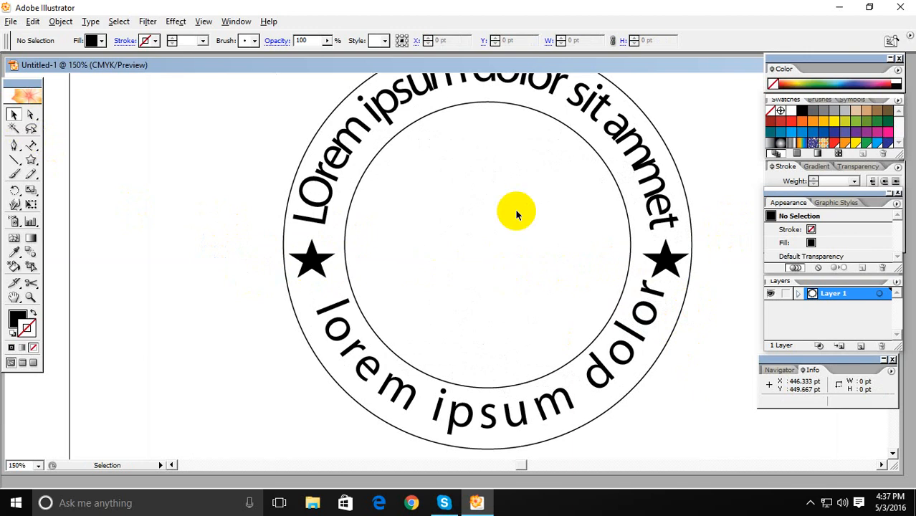
left_click(558, 124)
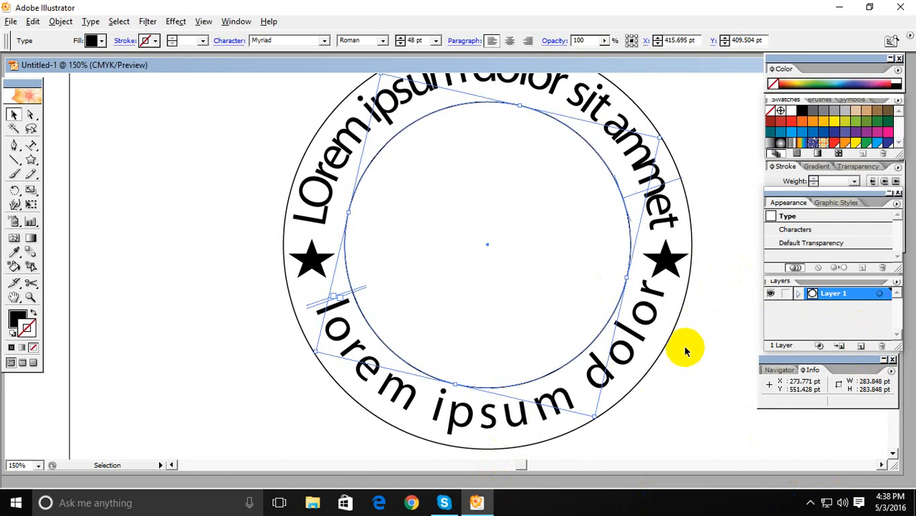
scroll(685, 347, "down", 2)
scroll(752, 410, "up", 2)
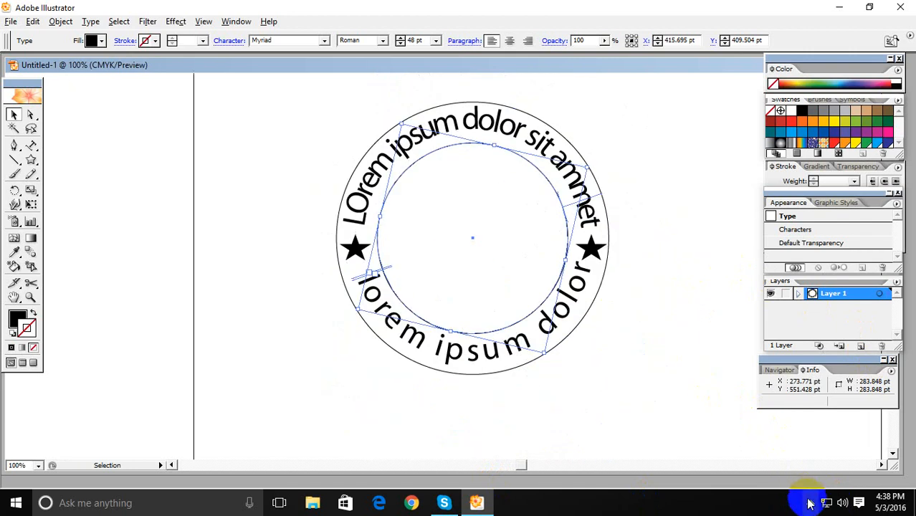